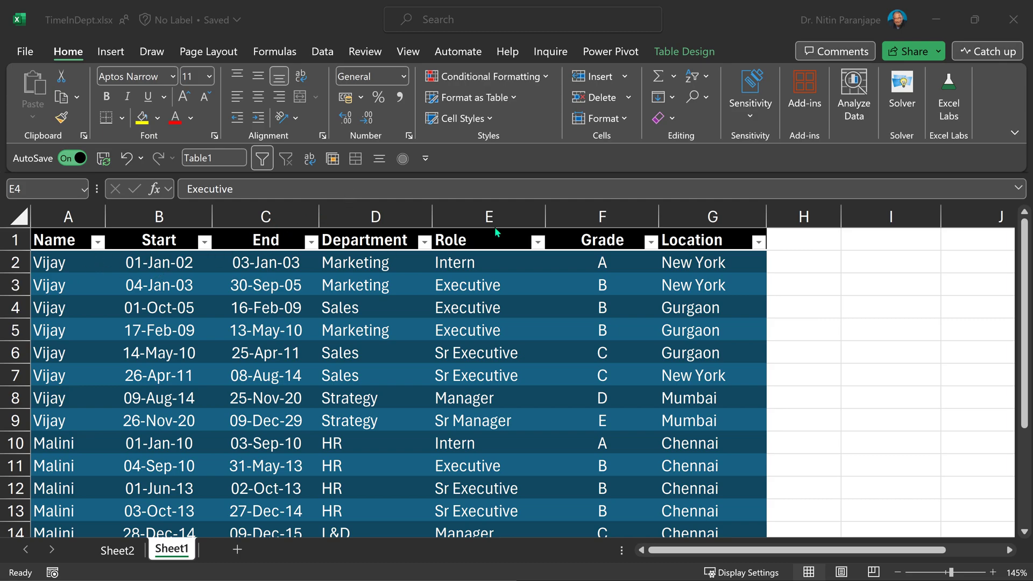
left_click(376, 216)
key("ctrl+plus")
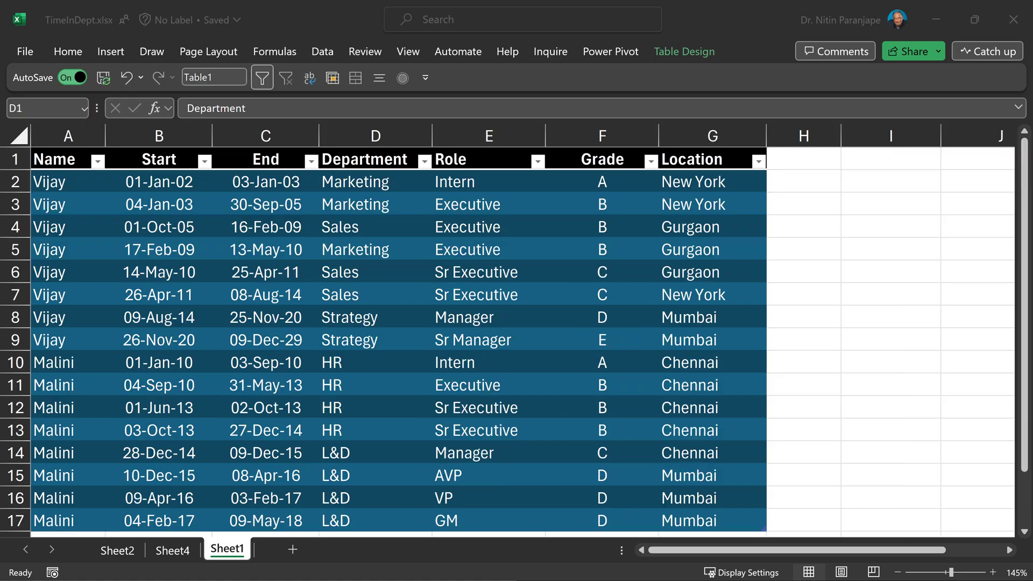
right_click(360, 137)
left_click(399, 295)
type("Diff")
key("Return")
type("=[@End]-[@Start]")
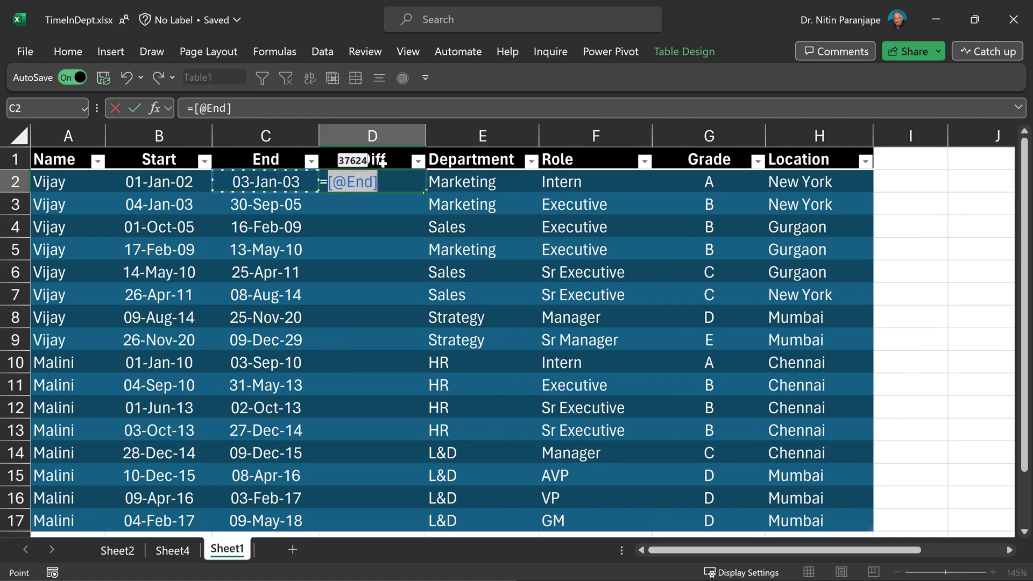
key("Return")
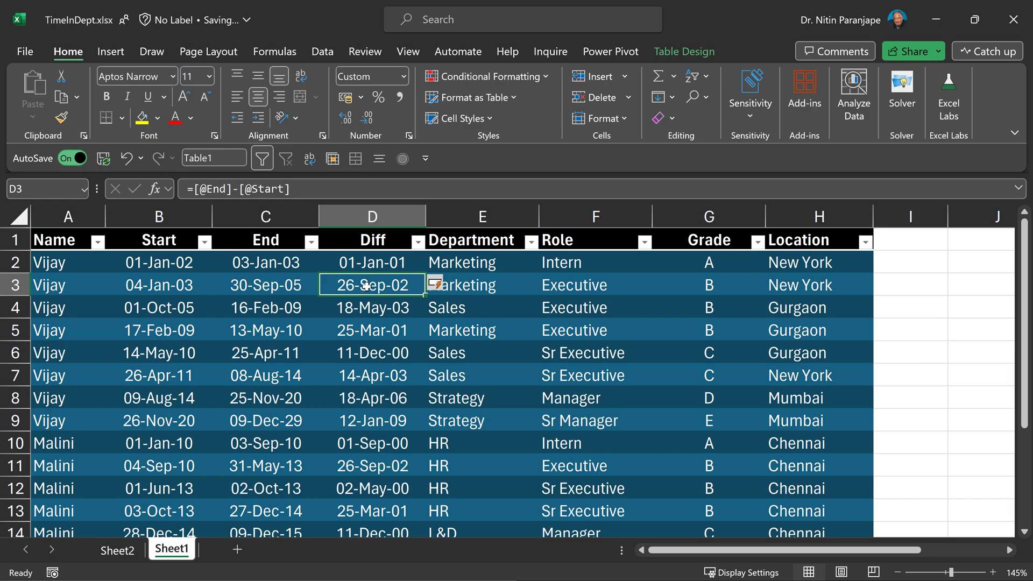
Give the Diff values D2:D17 the custom number format 0 to show whole days.
left_click(373, 230)
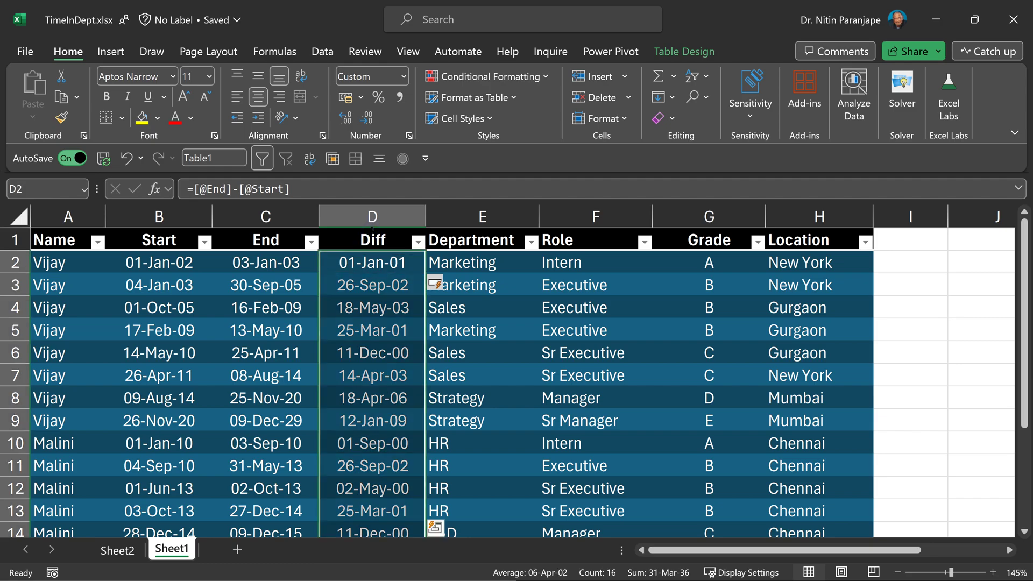
key("ctrl+shift+1")
key("ctrl+1")
left_click(470, 342)
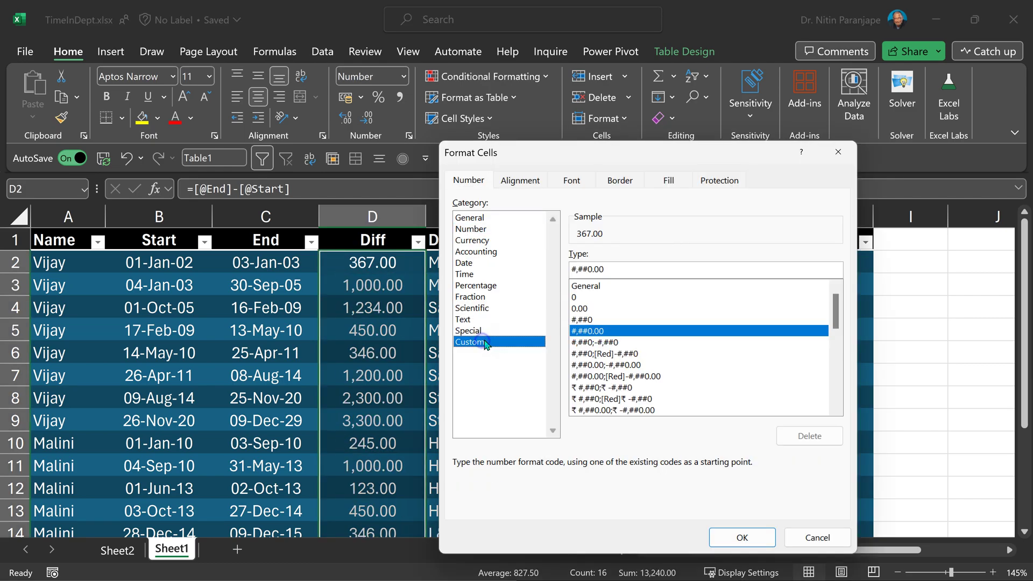
key("shift+Home")
type("0")
key("Return")
key("ctrl+F1")
left_click(204, 279)
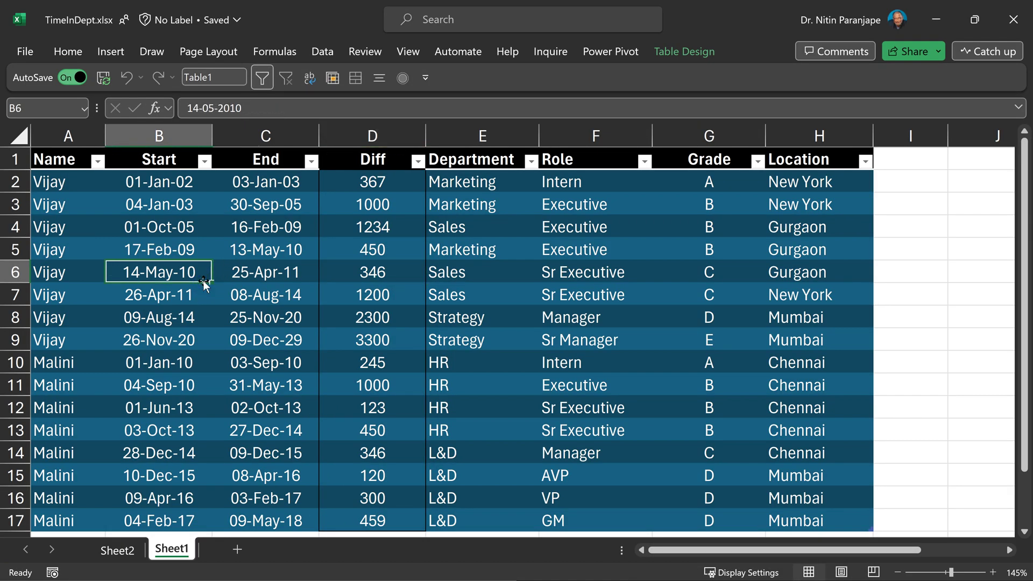
Create a PivotTable on a new sheet from the data table.
left_click(110, 51)
left_click(39, 96)
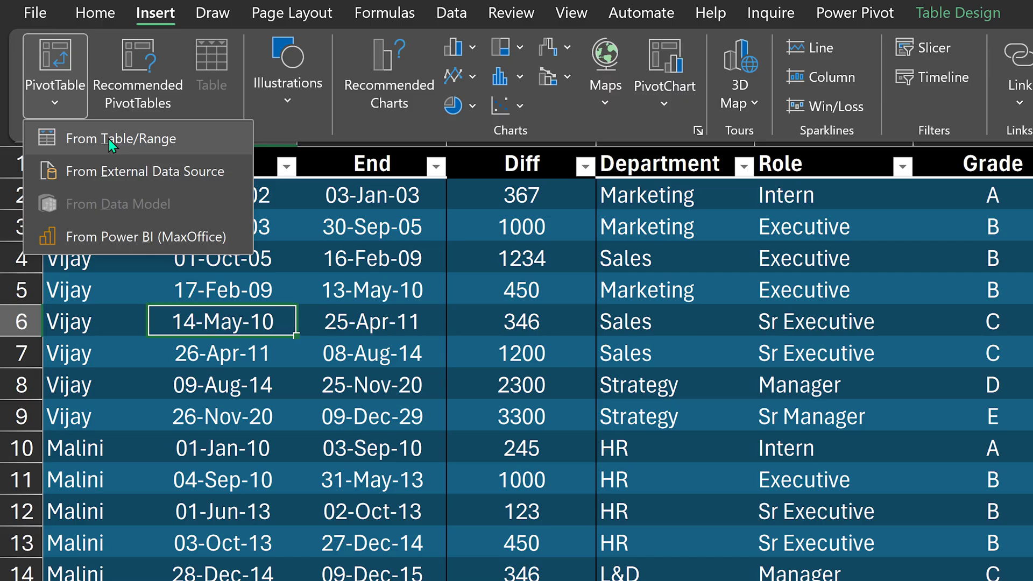
left_click(109, 138)
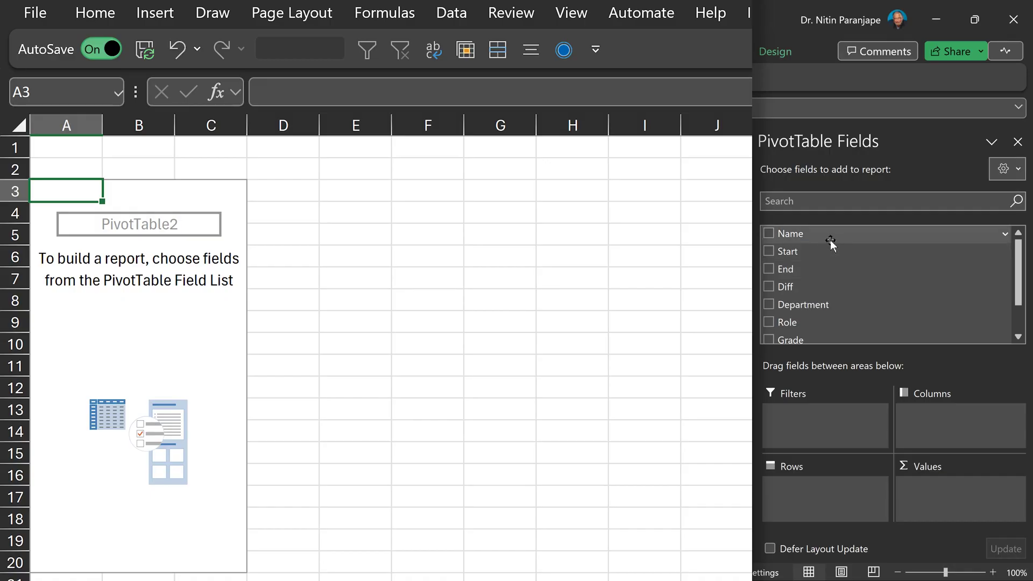
Lay out Name, Location and Department as rows with Sum of Diff as values.
left_click_drag(828, 235, 791, 487)
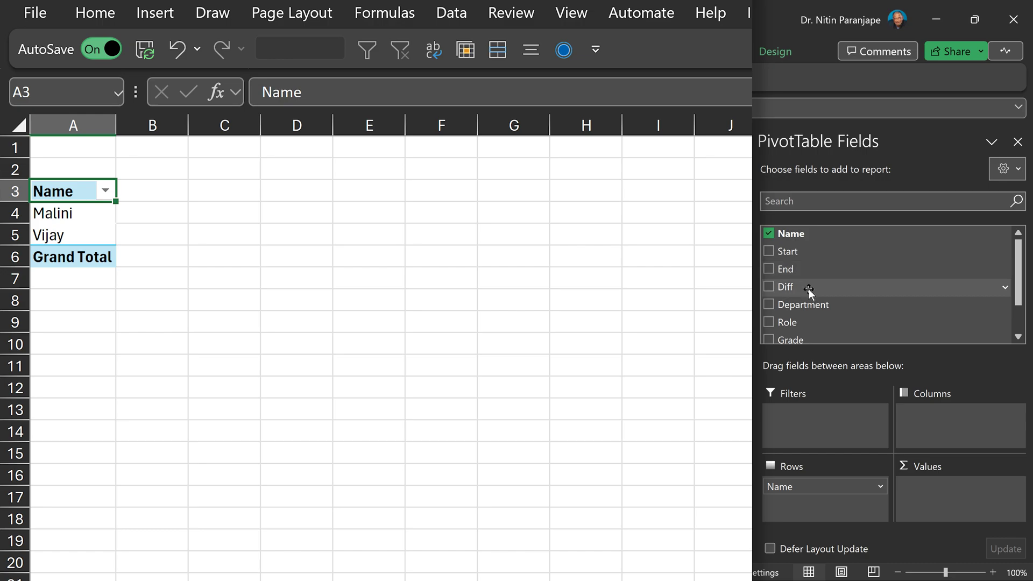
left_click_drag(809, 289, 953, 483)
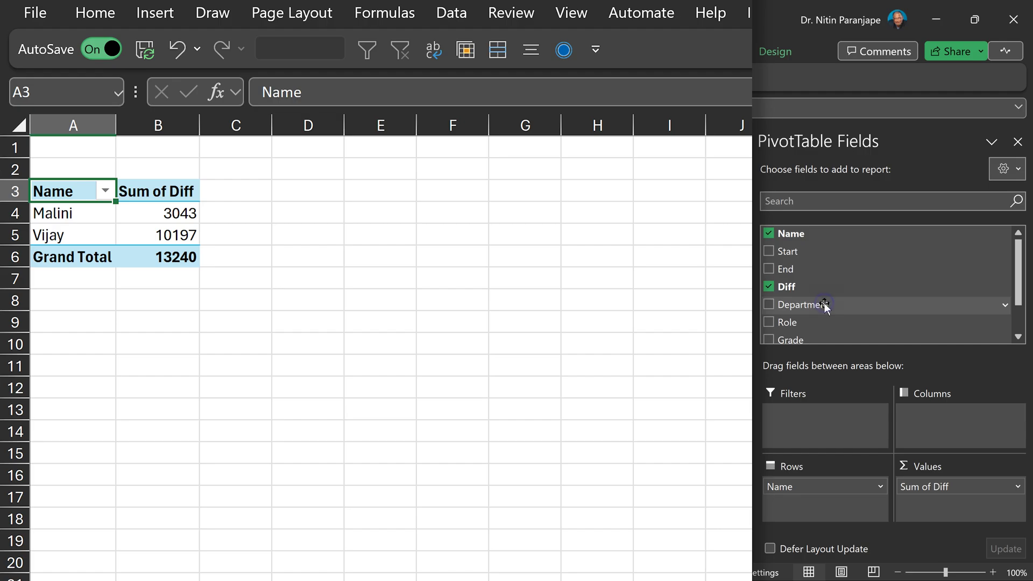
left_click_drag(824, 305, 809, 511)
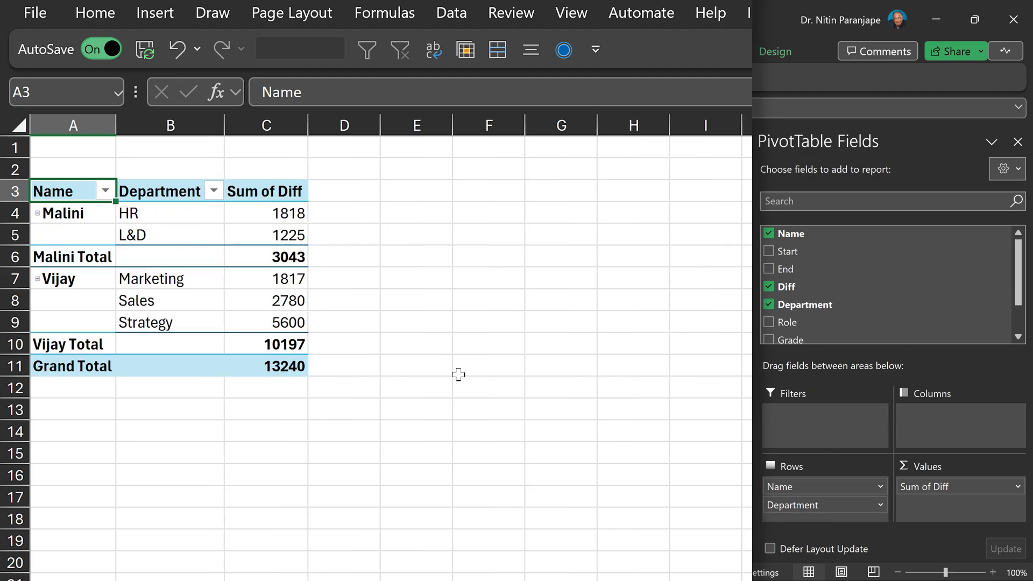
left_click_drag(787, 321, 822, 509)
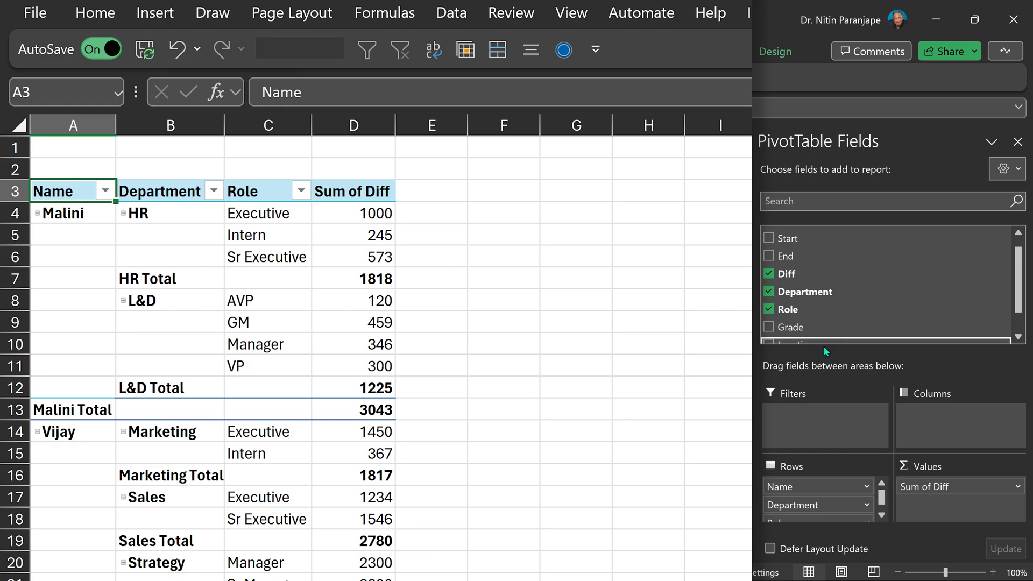
mouse_move(824, 344)
left_mouse_down()
mouse_move(818, 258)
mouse_move(815, 348)
left_mouse_up()
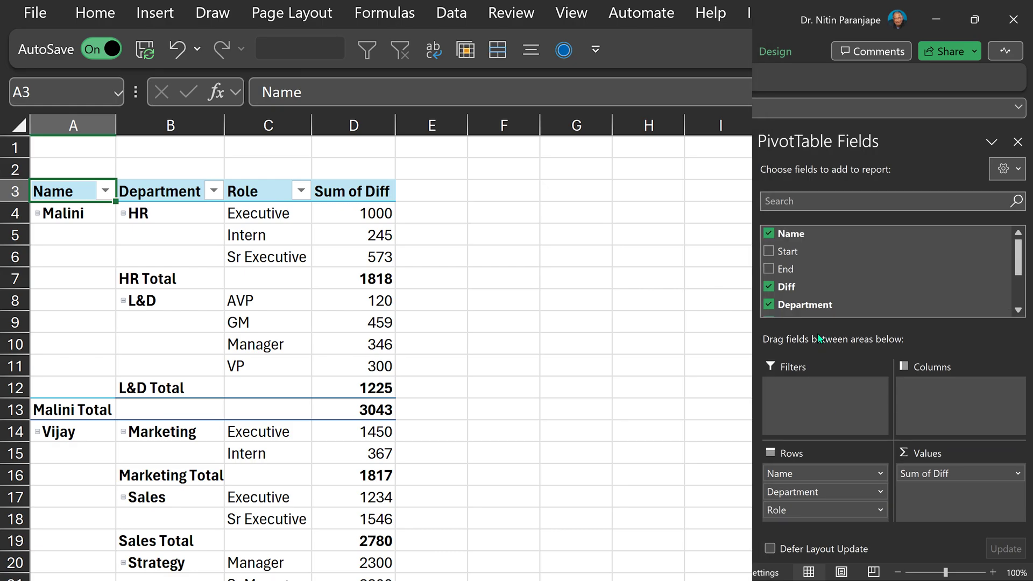
scroll(825, 276, "down", 2)
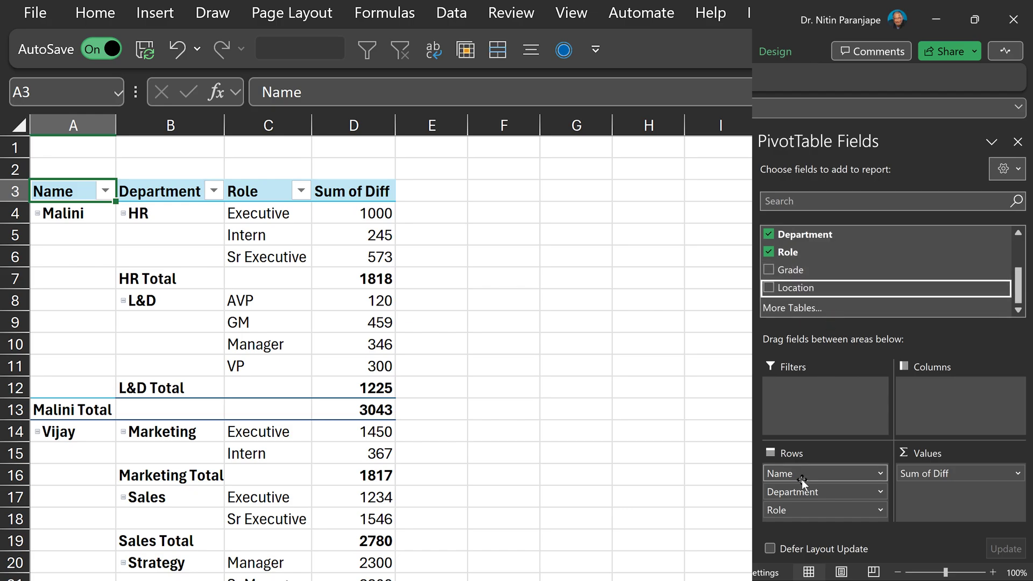
left_click_drag(778, 508, 810, 480)
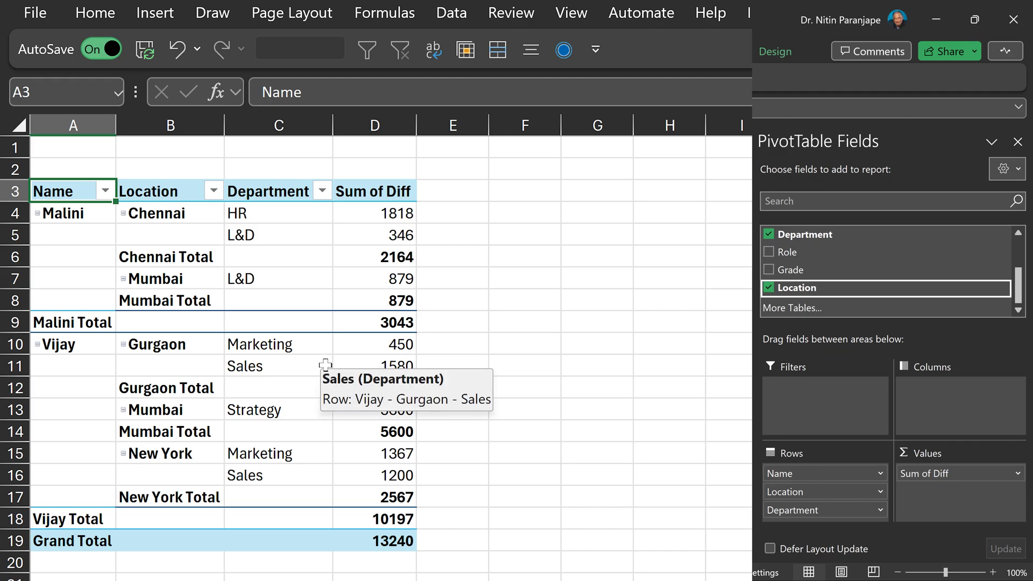
Turn off all subtotals in the PivotTable.
left_click(211, 388)
left_click(774, 52)
left_click(67, 93)
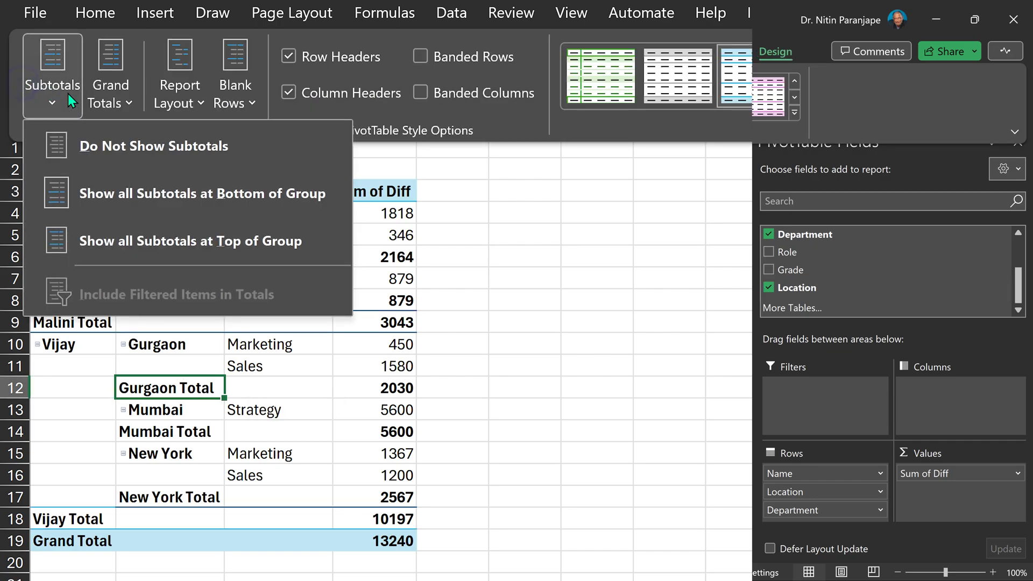
left_click(123, 146)
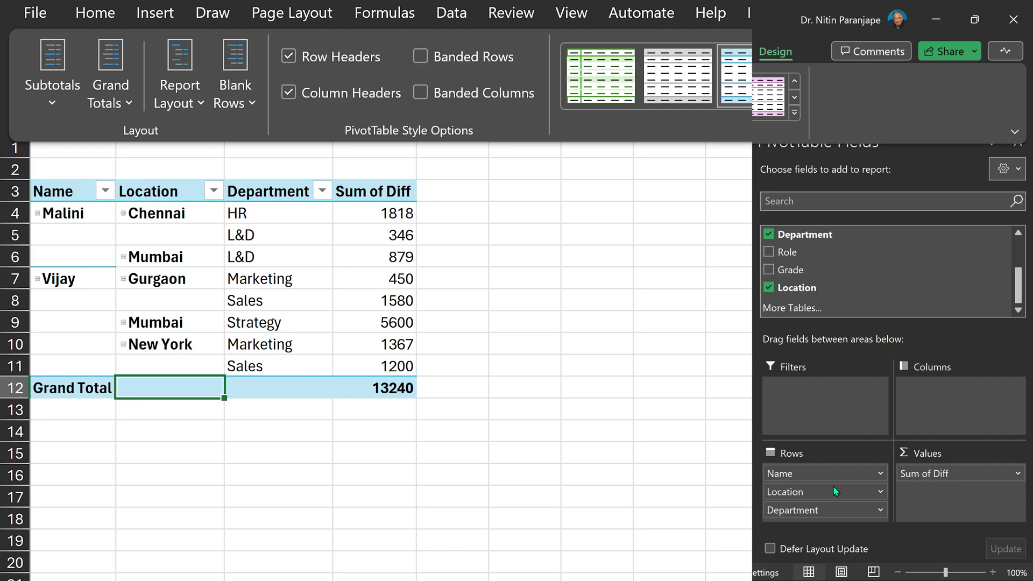
Remove Location and Department from the rows, leaving Name broken down by Grade.
left_click_drag(833, 491, 864, 297)
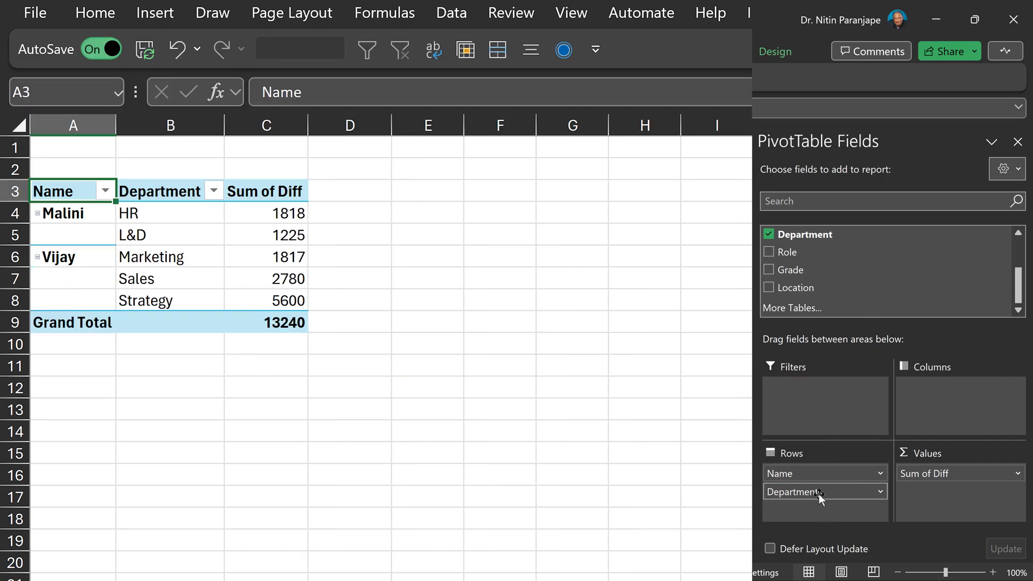
mouse_move(817, 491)
left_mouse_down()
mouse_move(842, 282)
mouse_move(814, 487)
left_mouse_up()
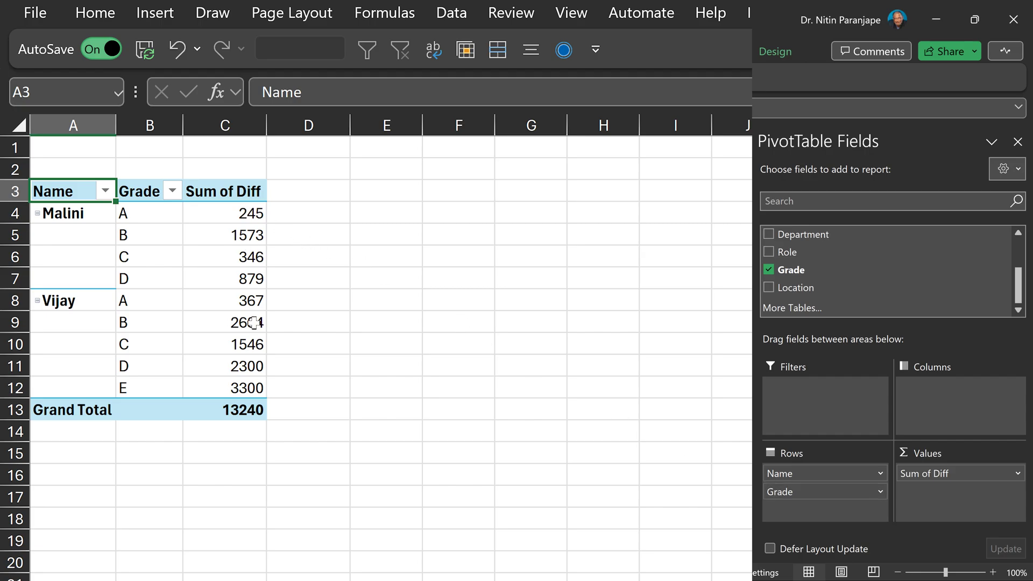
mouse_move(245, 229)
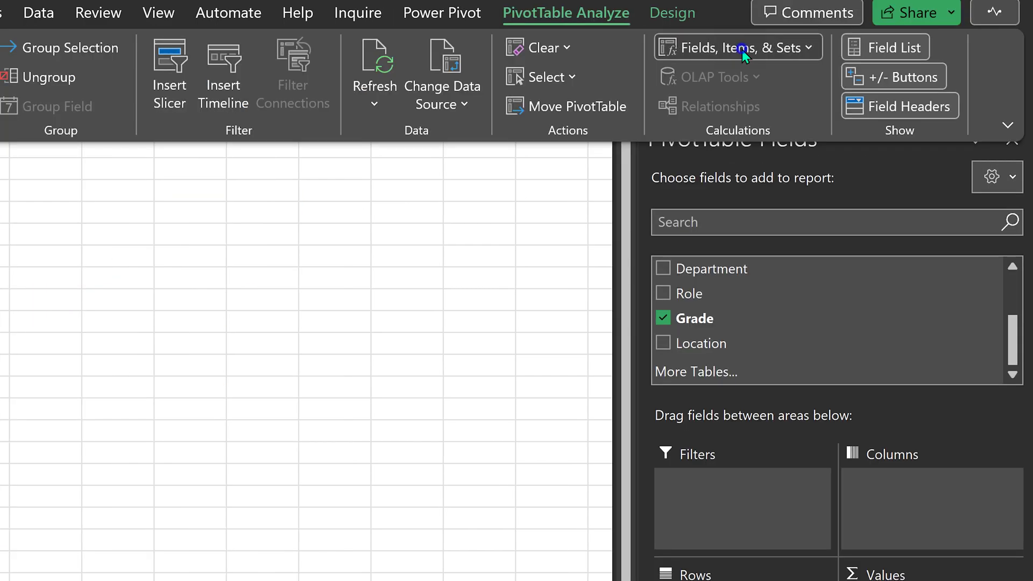
Add a calculated field YM with formula =DATEDIF(0,SUM(Diff),"y").
left_click(742, 49)
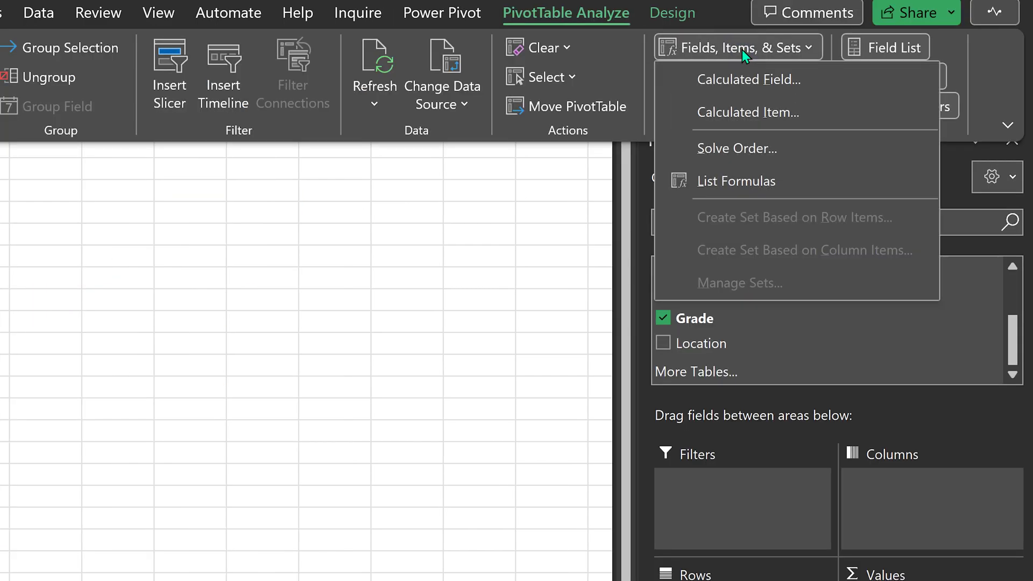
left_click(732, 83)
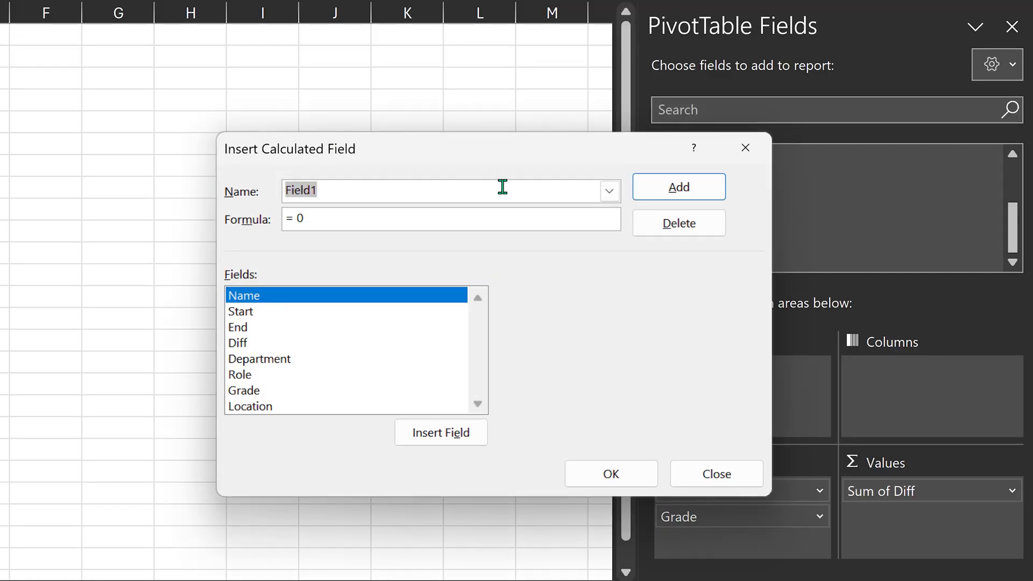
type("YM")
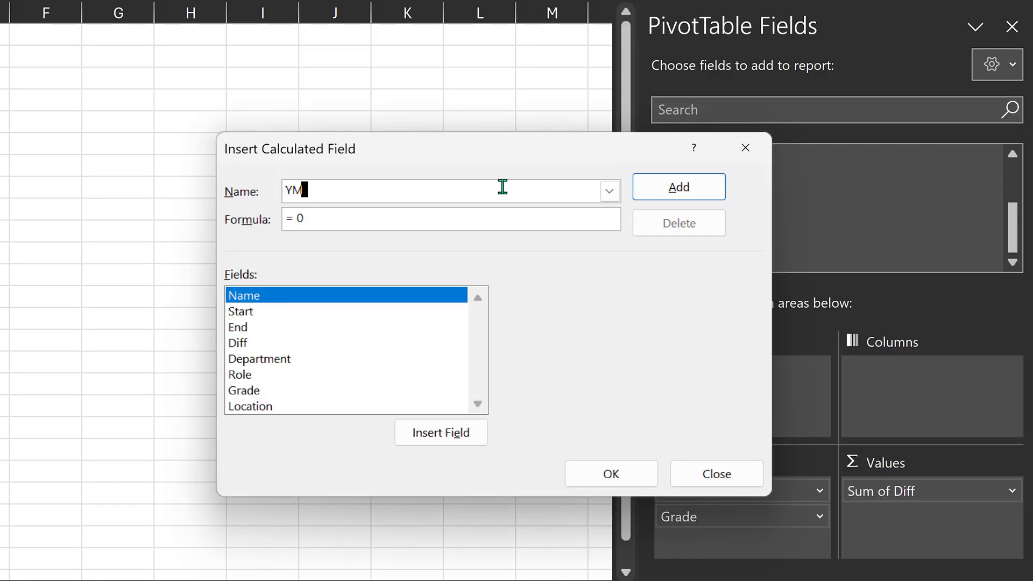
left_click(409, 221)
key("BackSpace")
type("sum")
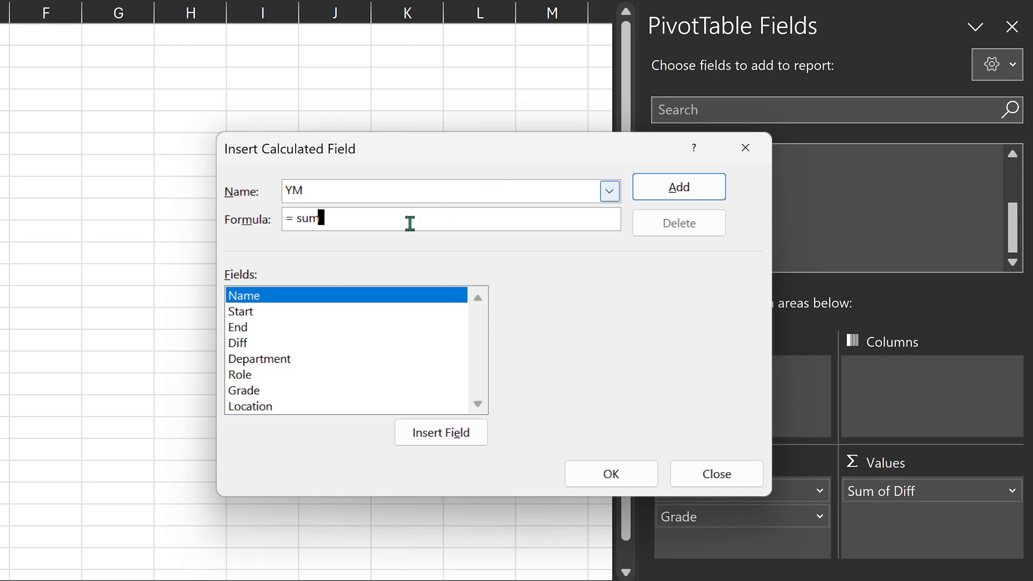
type("(diff)")
left_click(297, 221)
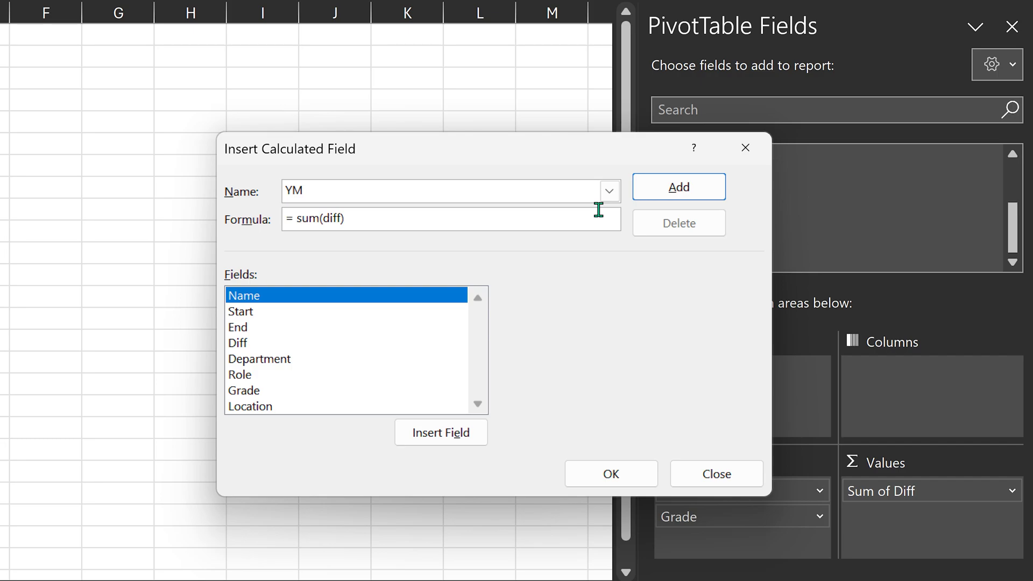
key("BackSpace")
type("datedif(")
type("(")
type(",")
type("su")
type("m(diff)")
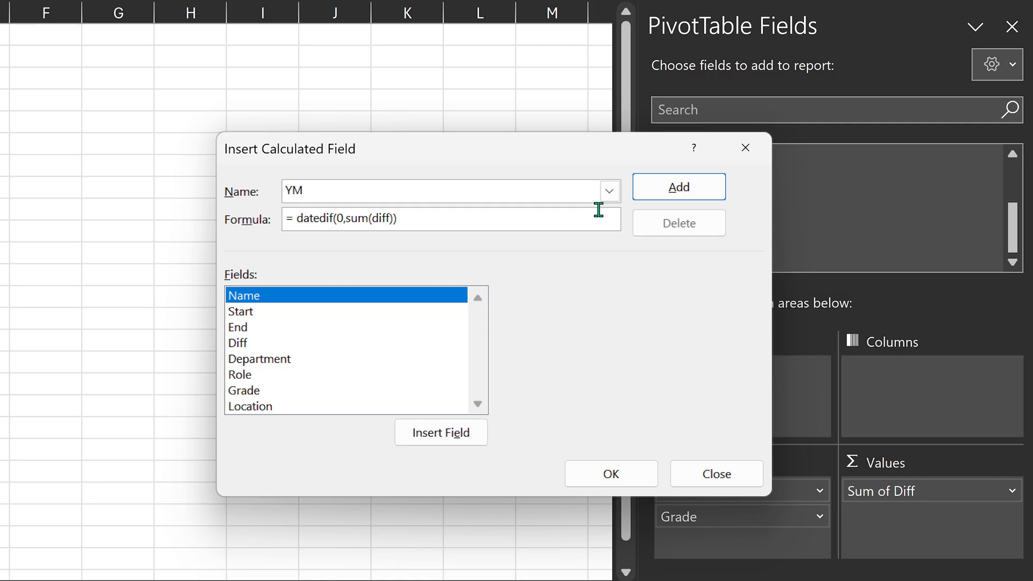
type(",\"y\"")
left_click(653, 196)
left_click(651, 475)
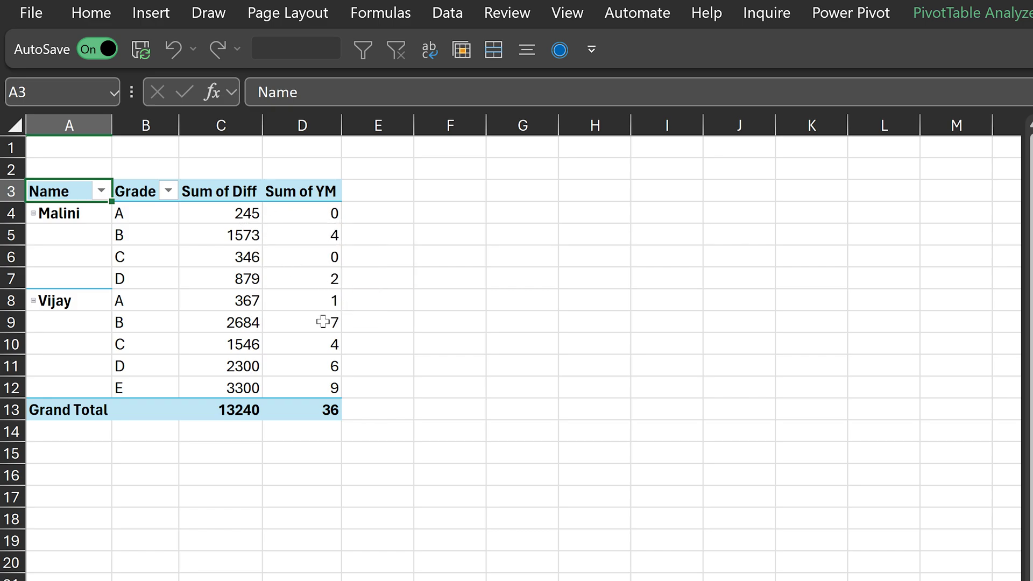
Add the Insert Calculated Field command to the Quick Access Toolbar.
mouse_move(322, 322)
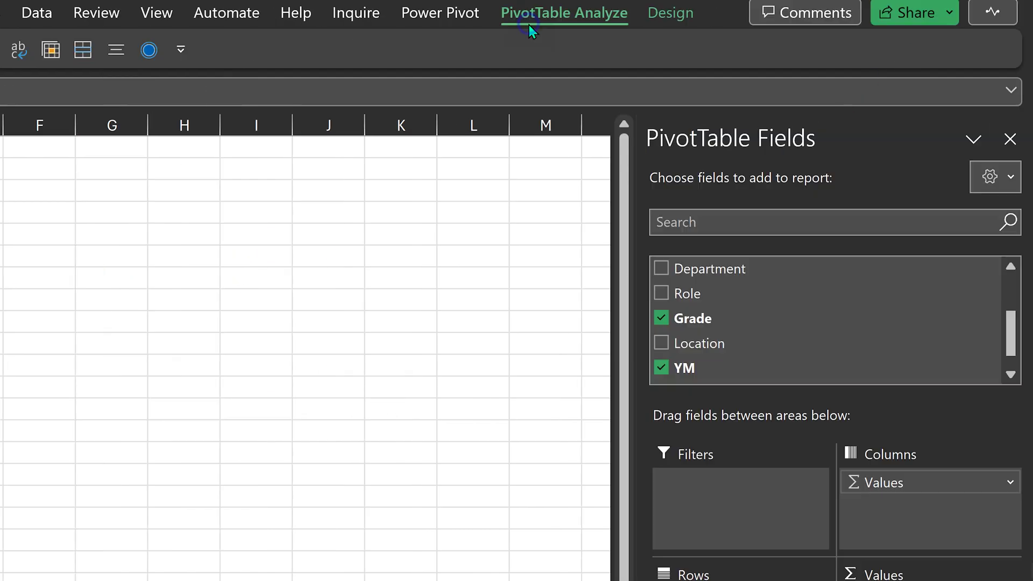
left_click(941, 25)
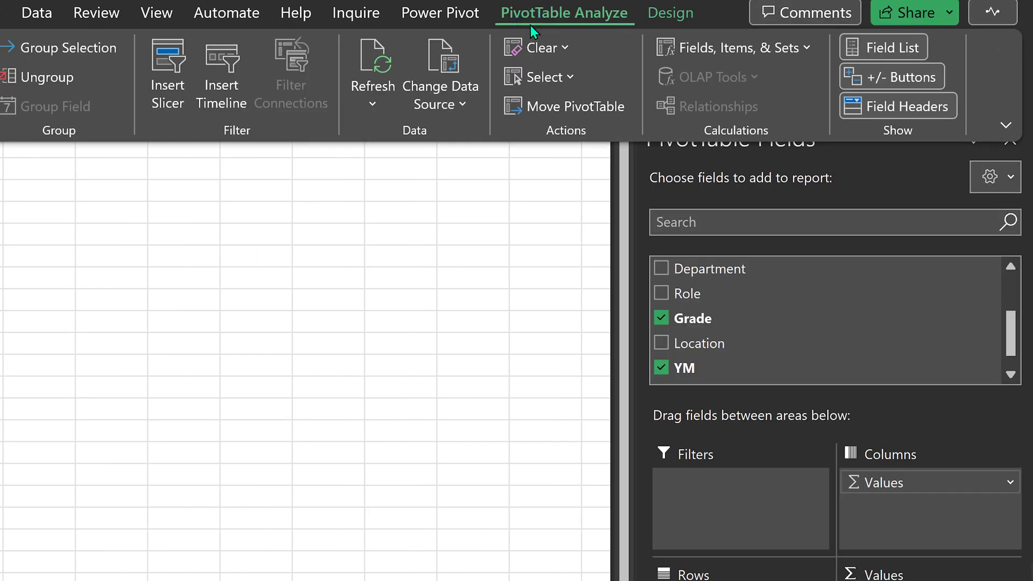
left_click(667, 43)
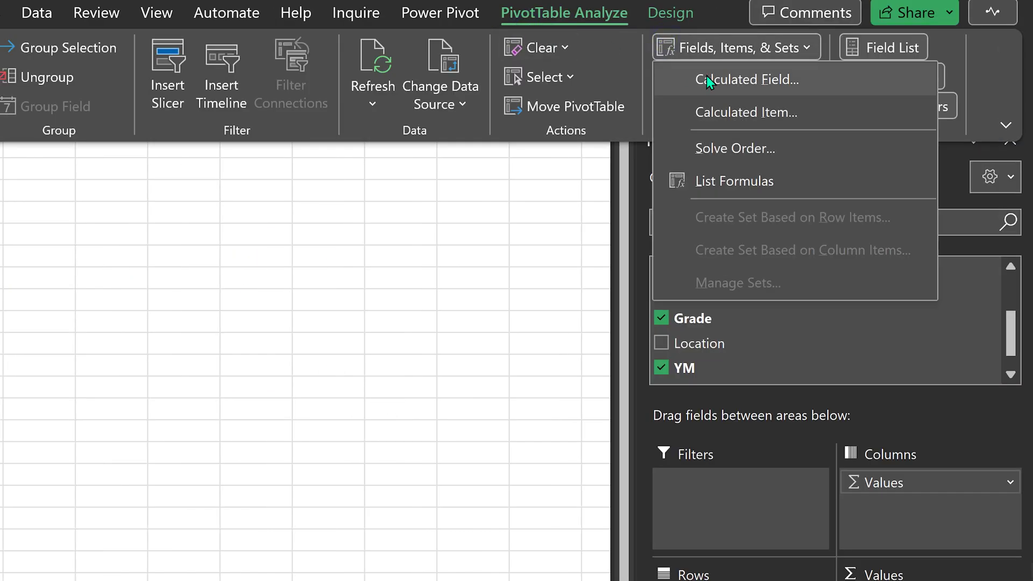
right_click(740, 79)
left_click(284, 200)
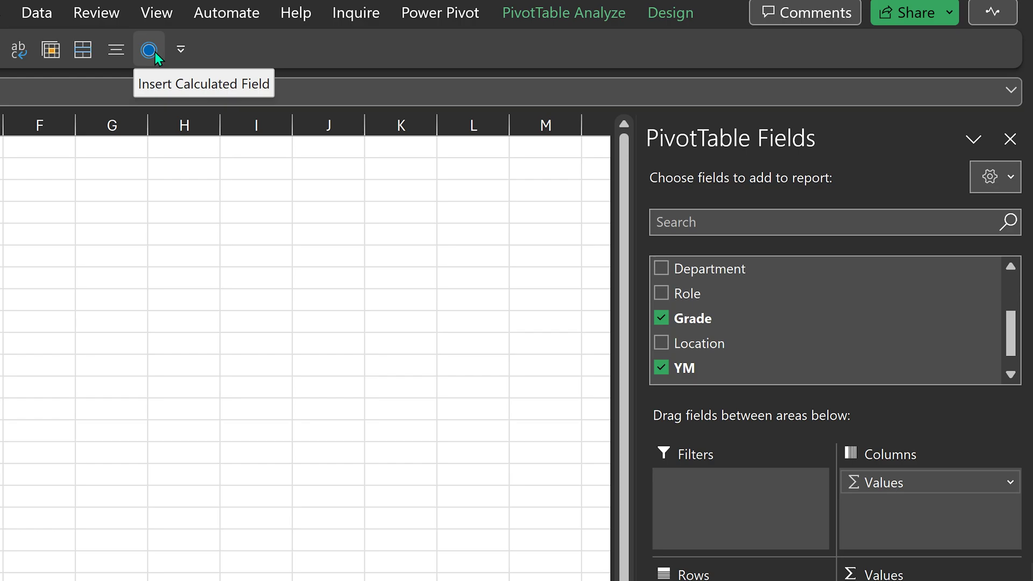
Load the YM field and append a second copy of its DATEDIF term after a plus.
left_click(157, 52)
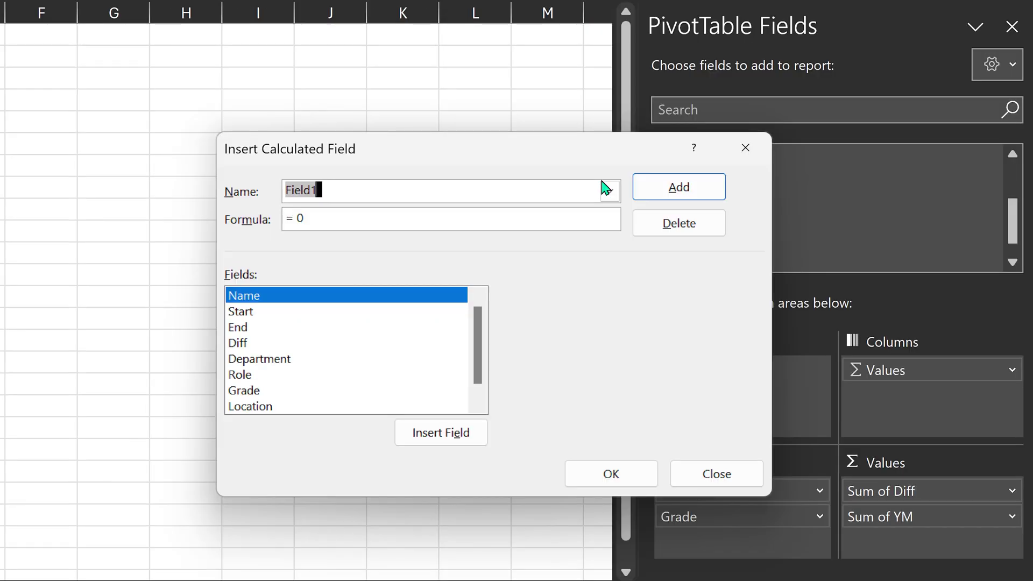
left_click(609, 190)
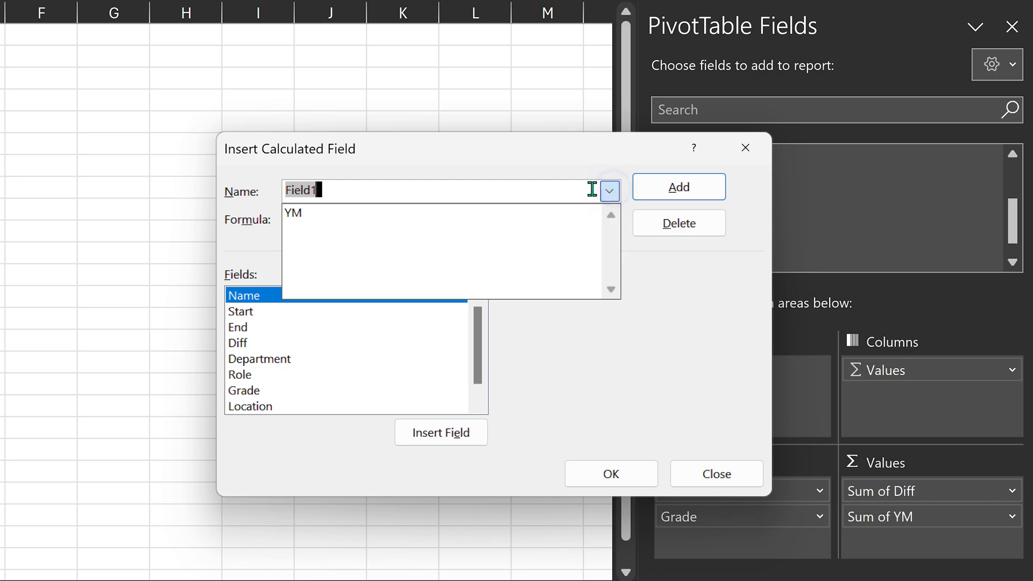
left_click(367, 215)
left_click(526, 219)
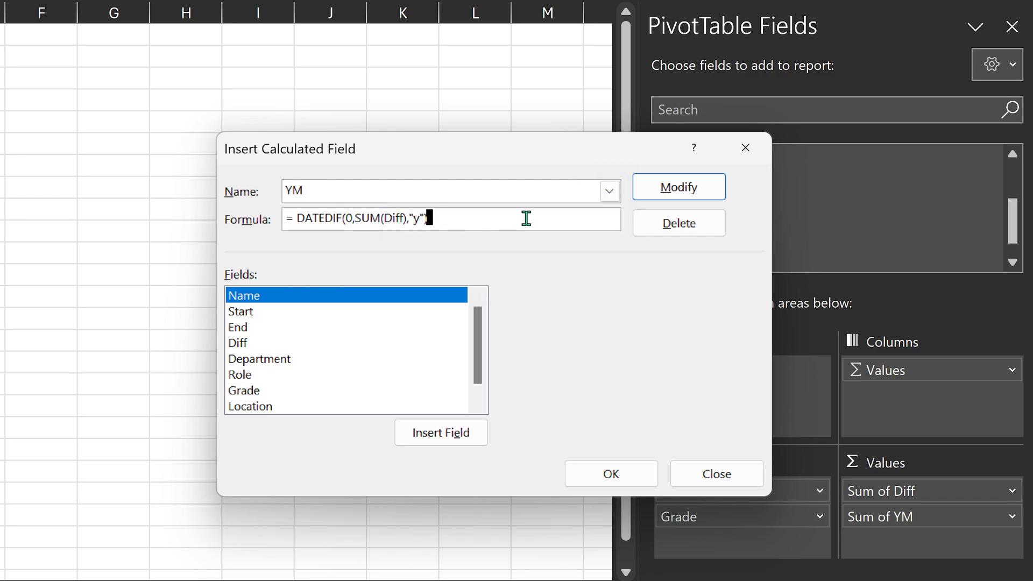
type("+")
key("Home")
key("Right")
key("shift+End")
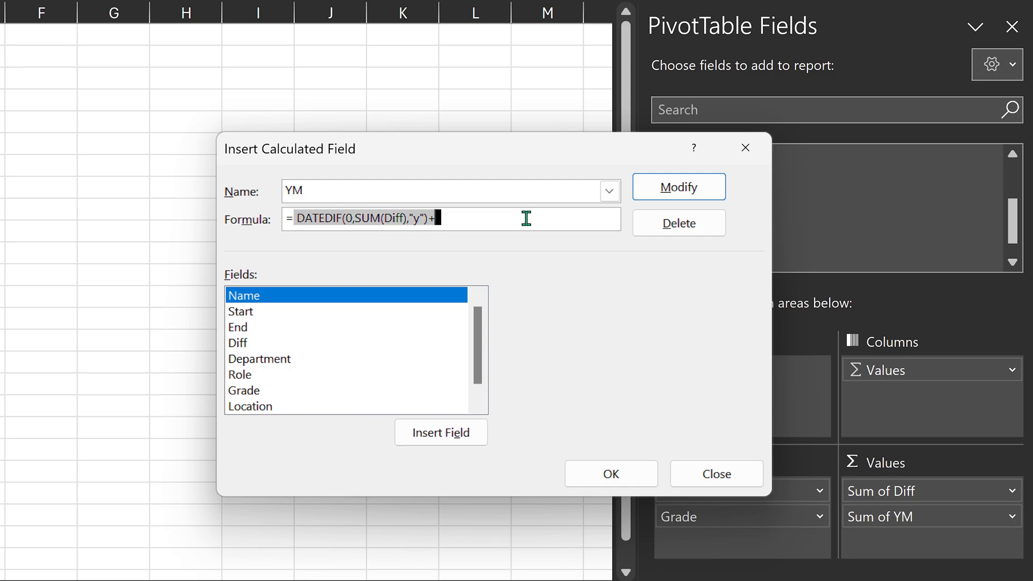
key("ctrl+c")
key("End")
key("ctrl+v")
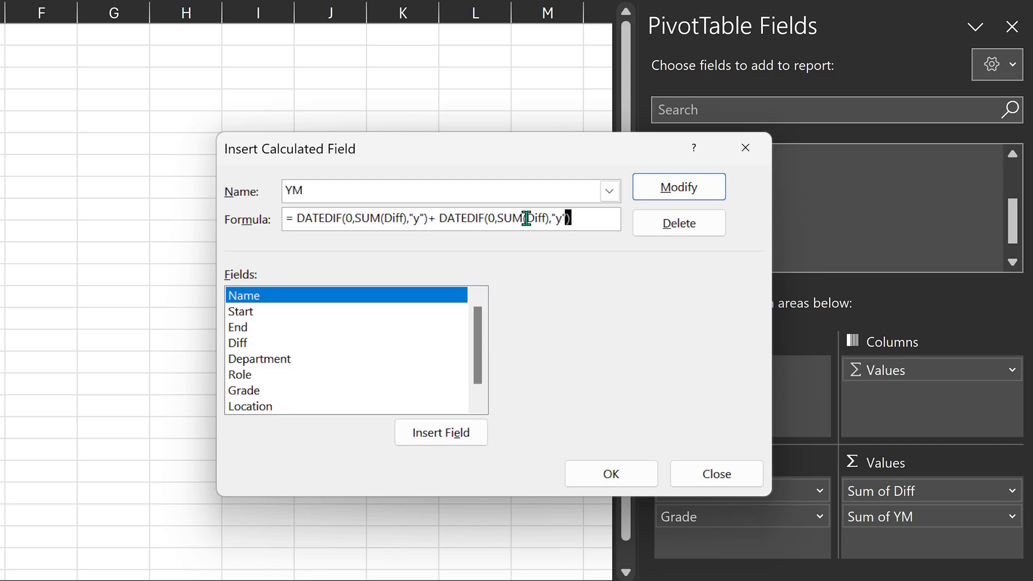
Change the second term's unit to "ym", divide it by 100, and save the formula.
key("Left")
type("m")
key("Left")
key("BackSpace")
left_click(588, 222)
type("y")
left_click(612, 216)
key("ctrl+Left")
key("End")
type("/100")
key("Return")
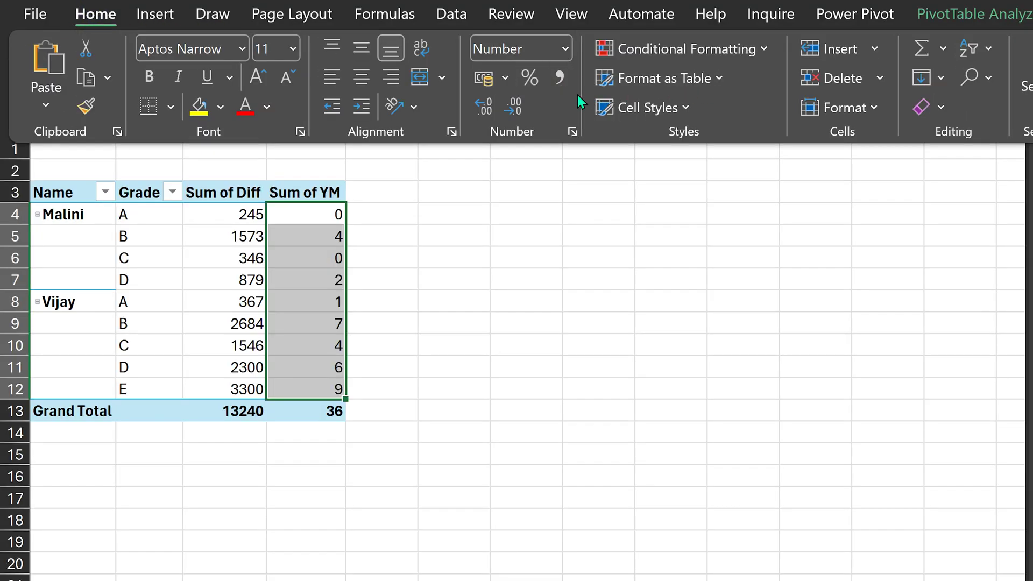
Show the Sum of YM values in D4:D12 with two decimal places.
left_click(490, 108)
left_click(488, 108)
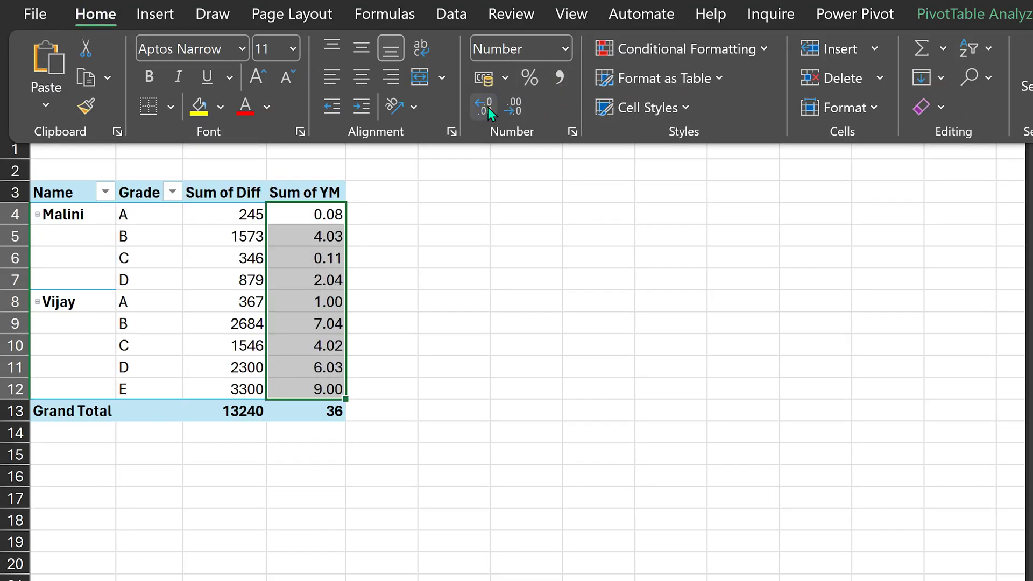
left_click(285, 362)
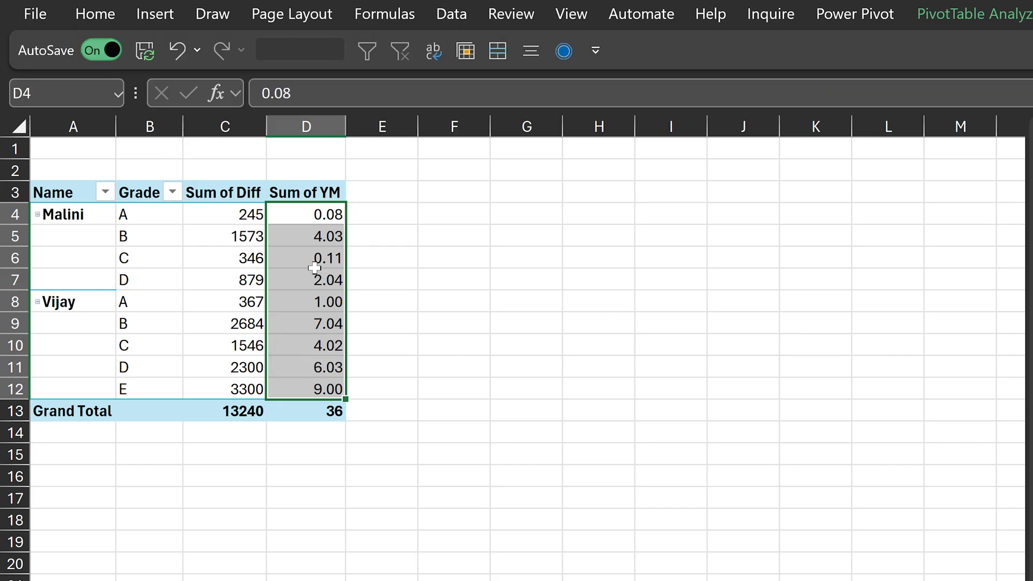
left_click(316, 264)
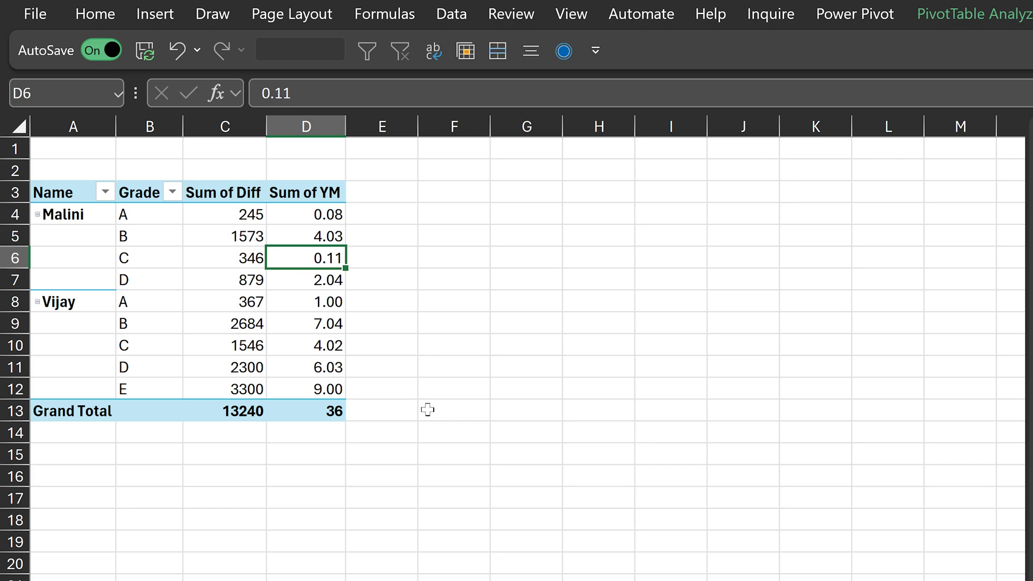
left_click(311, 209)
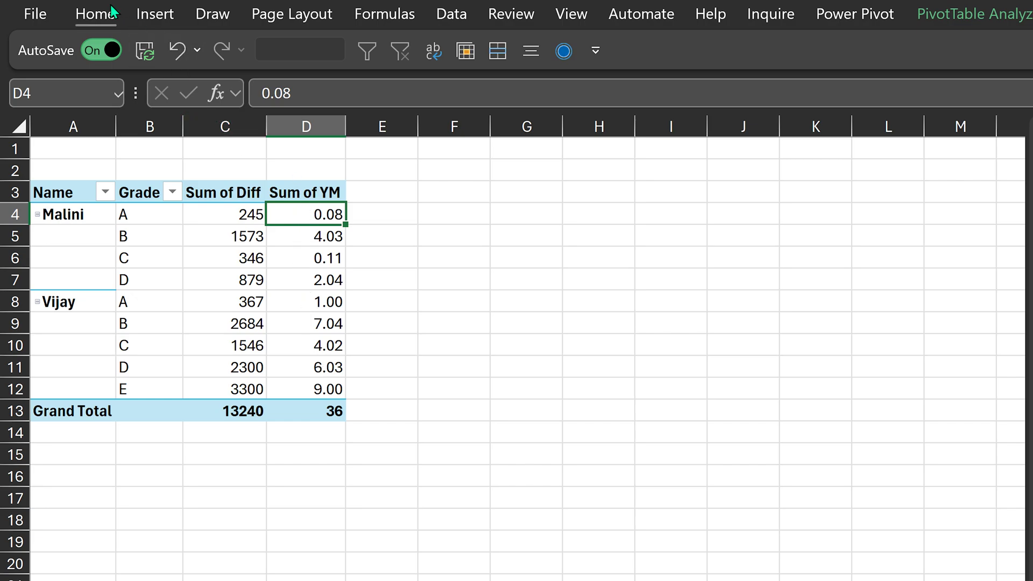
left_click_drag(312, 214, 315, 388)
left_click(318, 250)
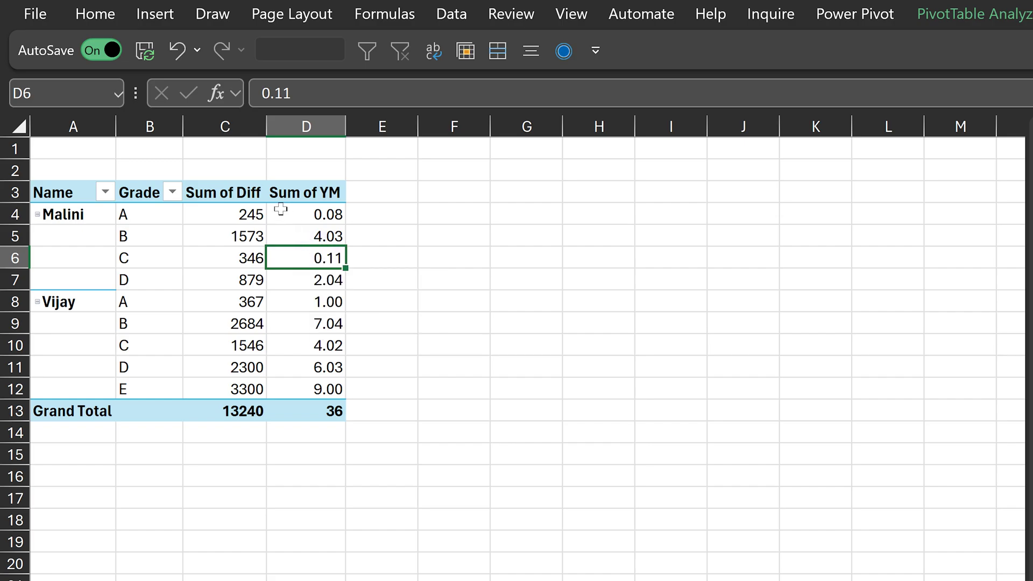
left_click(90, 17)
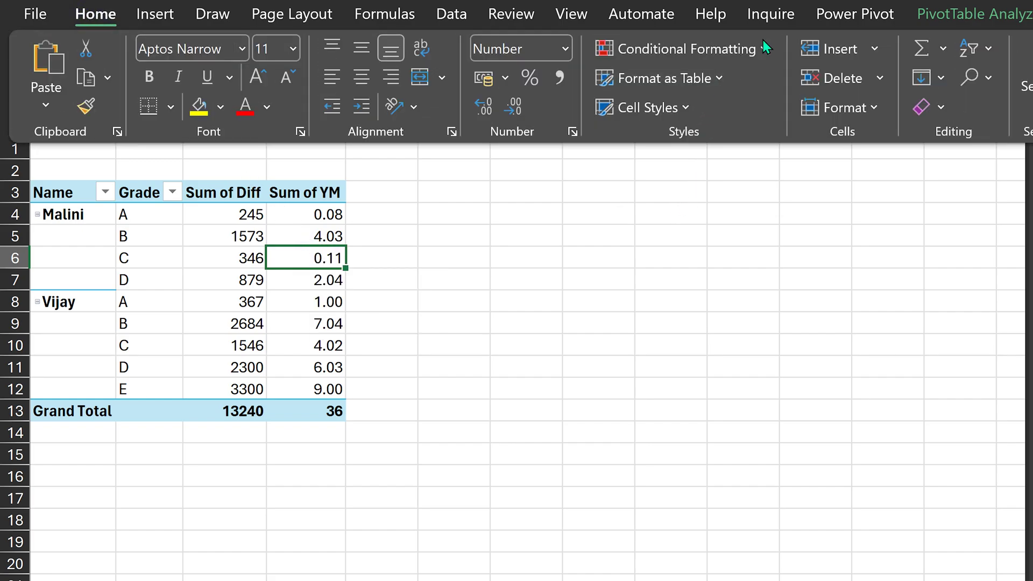
Apply Green Gradient Fill data bars to all Sum of YM values for Grade.
left_click(762, 41)
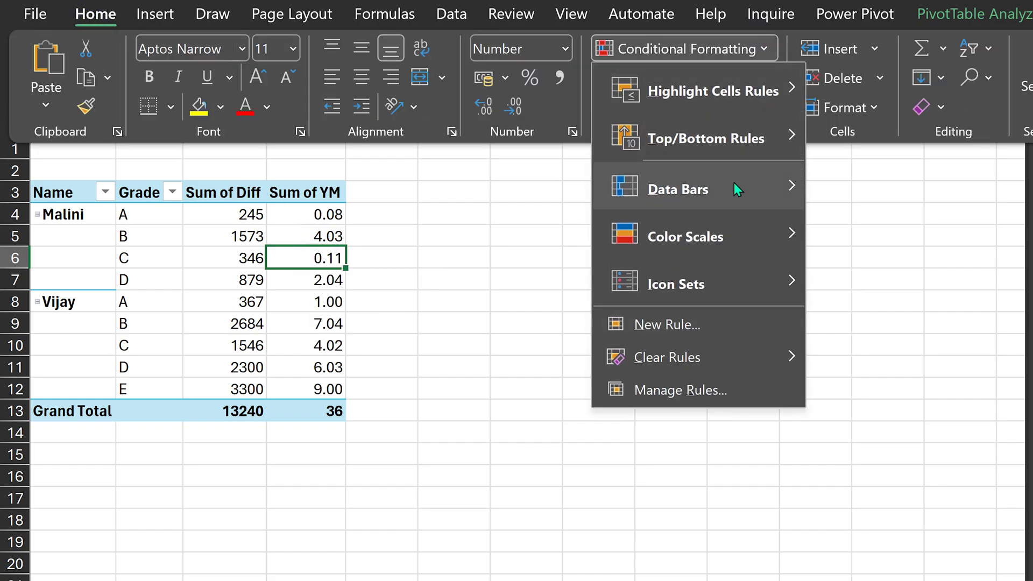
mouse_move(734, 186)
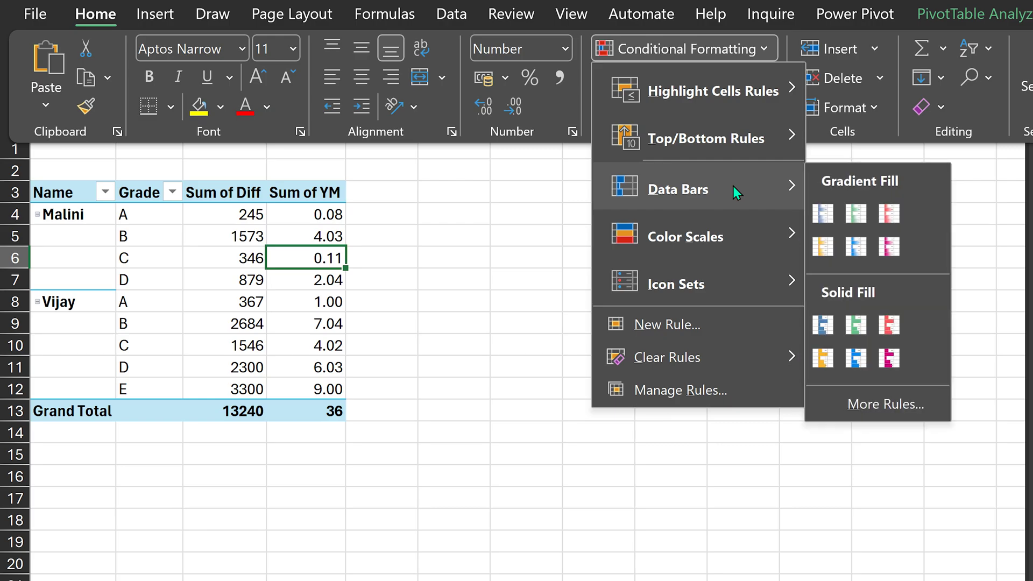
left_click(850, 213)
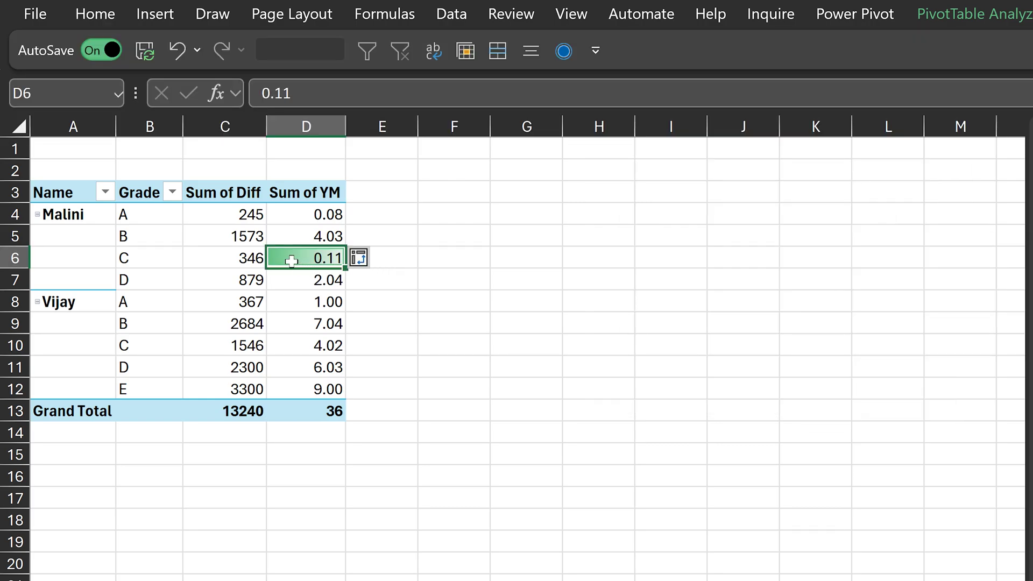
mouse_move(291, 261)
left_click(358, 257)
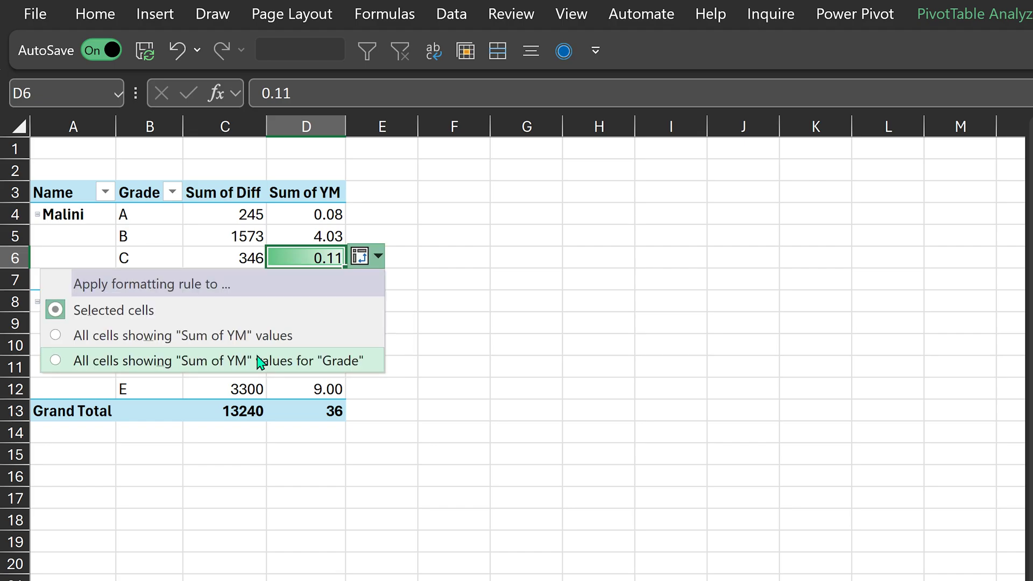
left_click(264, 361)
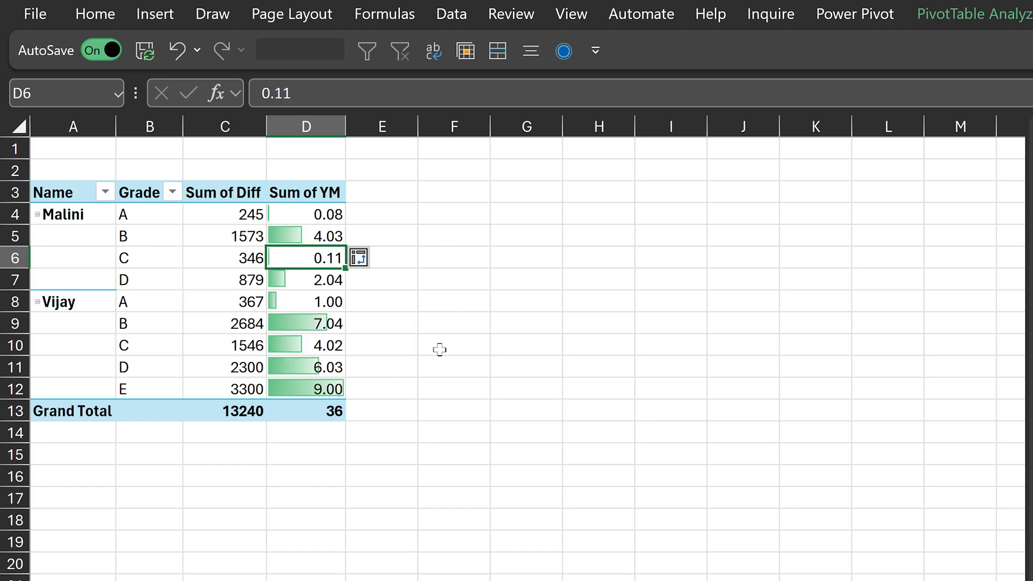